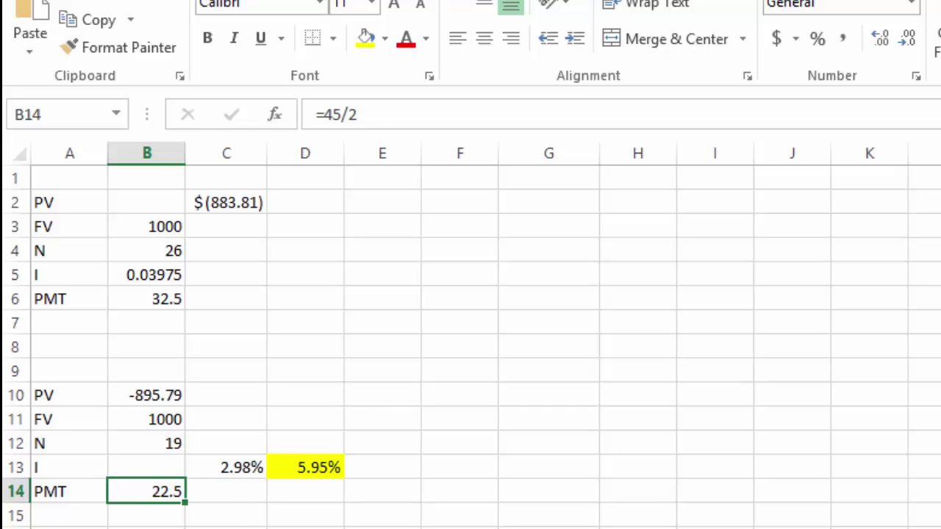
- Clear cell C13 and start a RATE formula there with B12 as nper and B14 as pmt
{"action": "key", "text": "Right"}
{"action": "key", "text": "Up"}
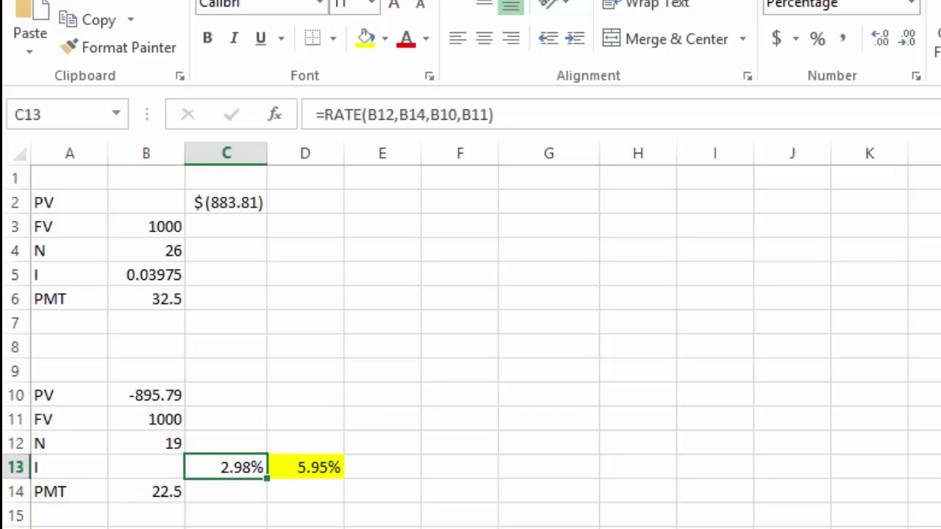
{"action": "key", "text": "Delete"}
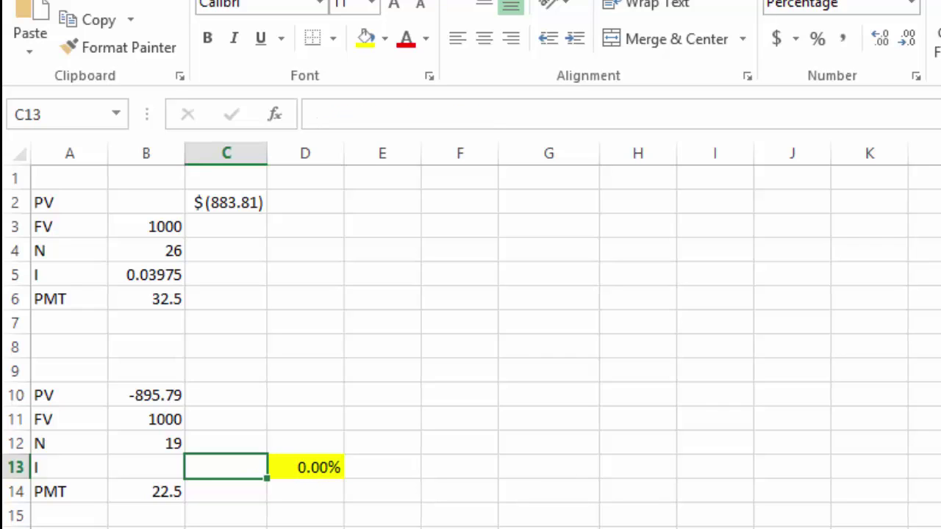
{"action": "type", "text": "=rate"}
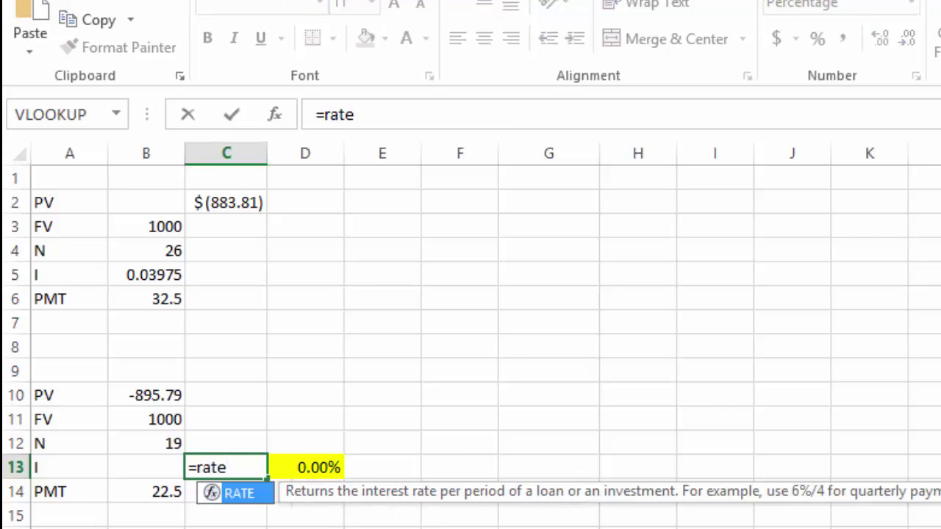
{"action": "type", "text": "("}
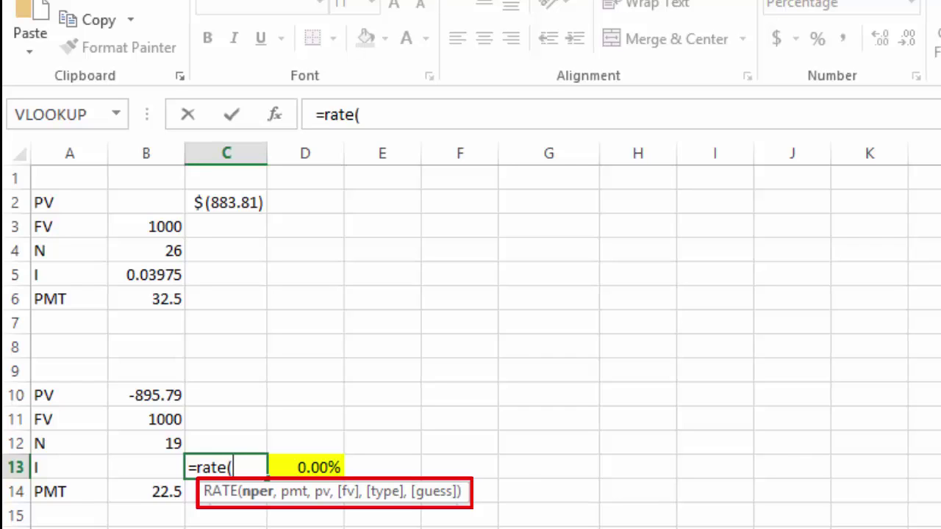
{"action": "key", "text": "Up"}
{"action": "key", "text": "Left"}
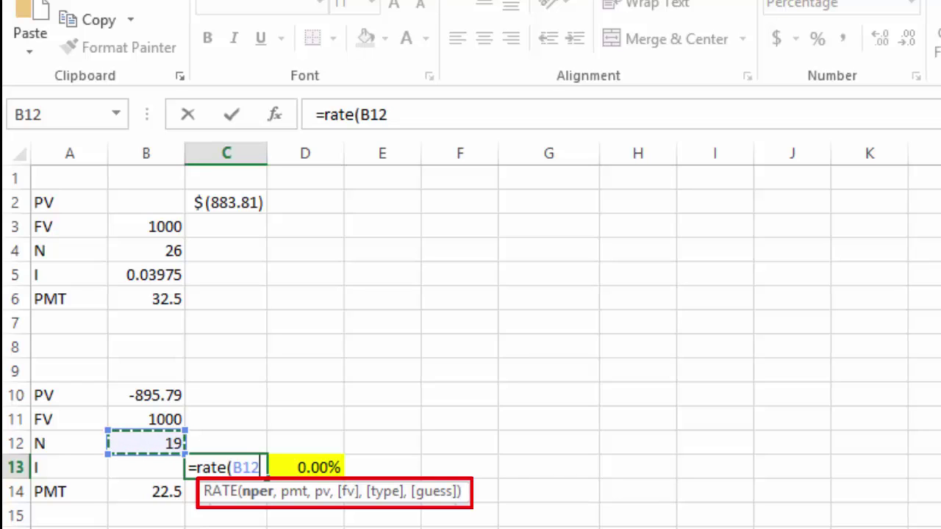
{"action": "type", "text": ","}
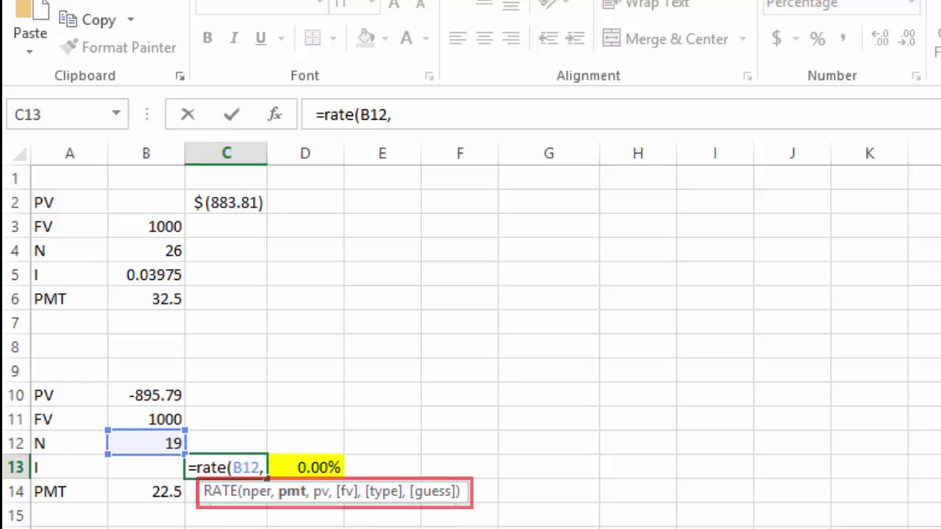
{"action": "key", "text": "Down"}
{"action": "key", "text": "Left"}
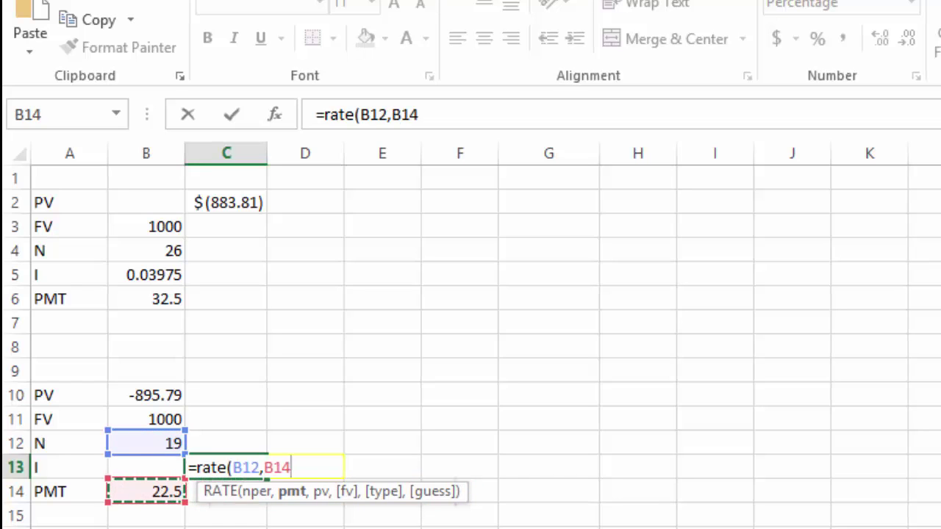
- Complete the RATE formula in C13 with B10 as pv and B11 as fv
{"action": "type", "text": ","}
{"action": "key", "text": "Up"}
{"action": "key", "text": "Up"}
{"action": "key", "text": "Up"}
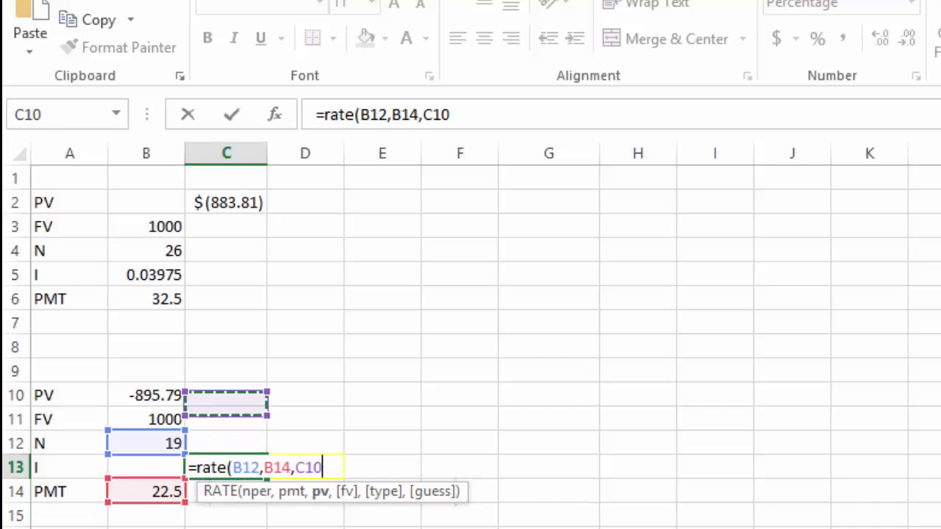
{"action": "key", "text": "Left"}
{"action": "type", "text": ","}
{"action": "key", "text": "Up"}
{"action": "key", "text": "Up"}
{"action": "key", "text": "Left"}
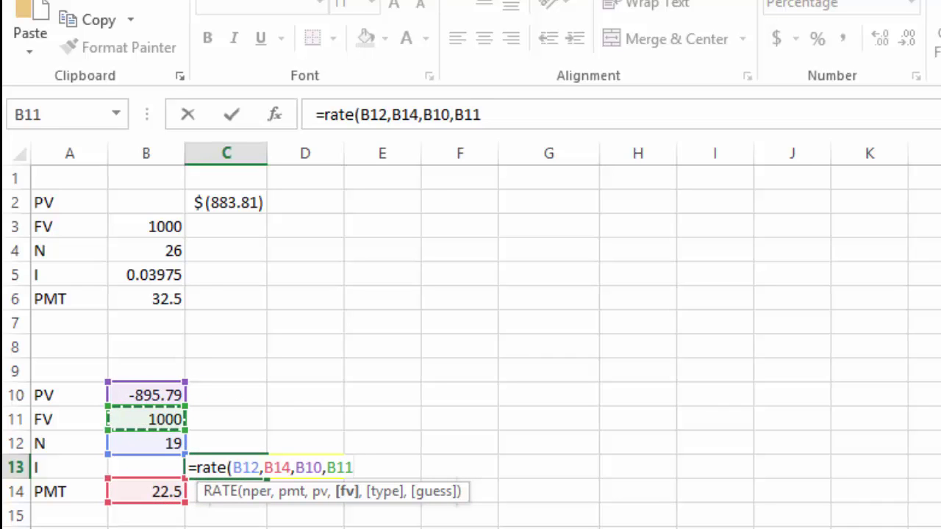
{"action": "type", "text": ")"}
{"action": "key", "text": "Return"}
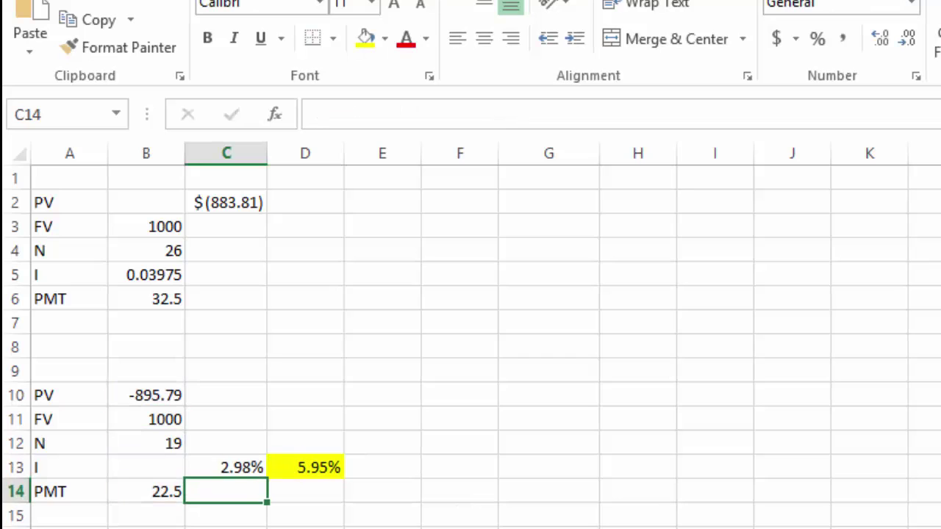
{"action": "key", "text": "Up"}
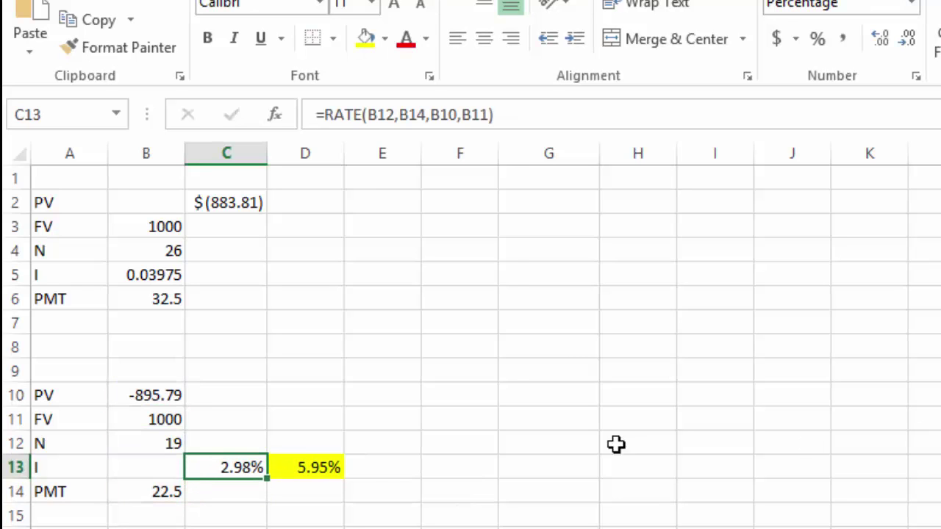
- Clear the contents and yellow fill of cell D13
{"action": "left_click", "coordinate": [321, 468]}
{"action": "key", "text": "ctrl+z"}
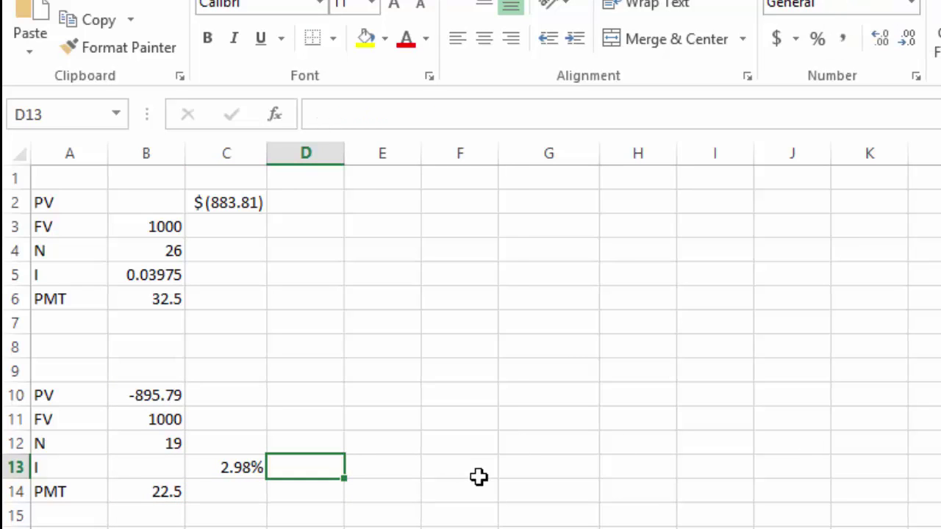
{"action": "left_click", "coordinate": [479, 472]}
{"action": "left_click", "coordinate": [255, 461]}
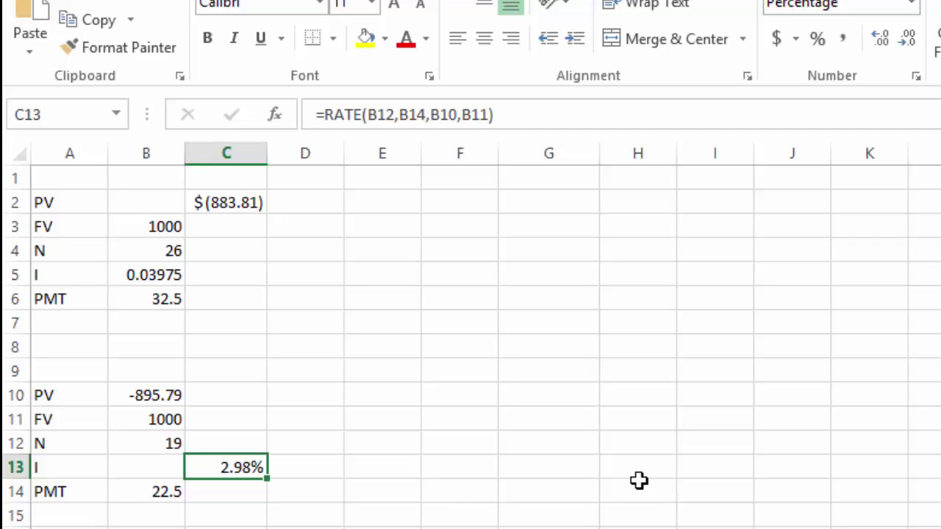
- Annualize the semiannual rate by entering the formula =C13*2 in cell D13
{"action": "left_click", "coordinate": [324, 475]}
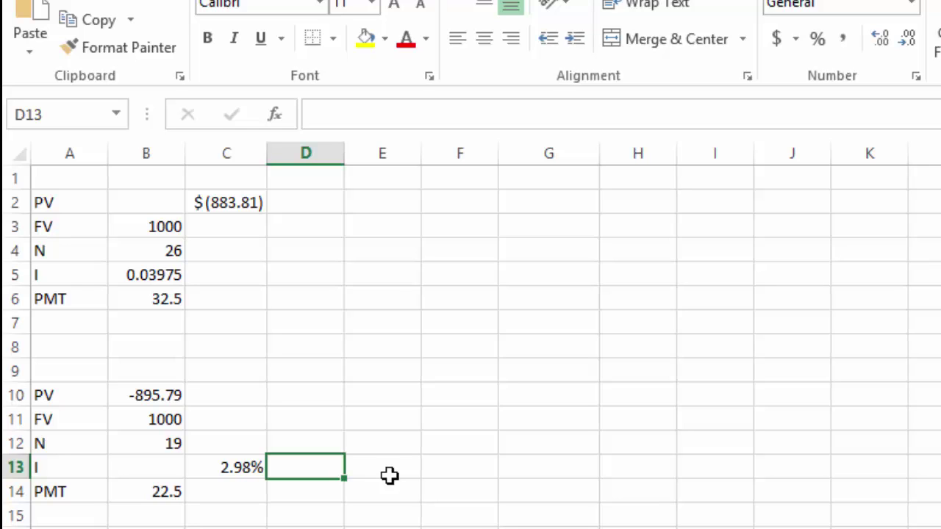
{"action": "type", "text": "="}
{"action": "key", "text": "Left"}
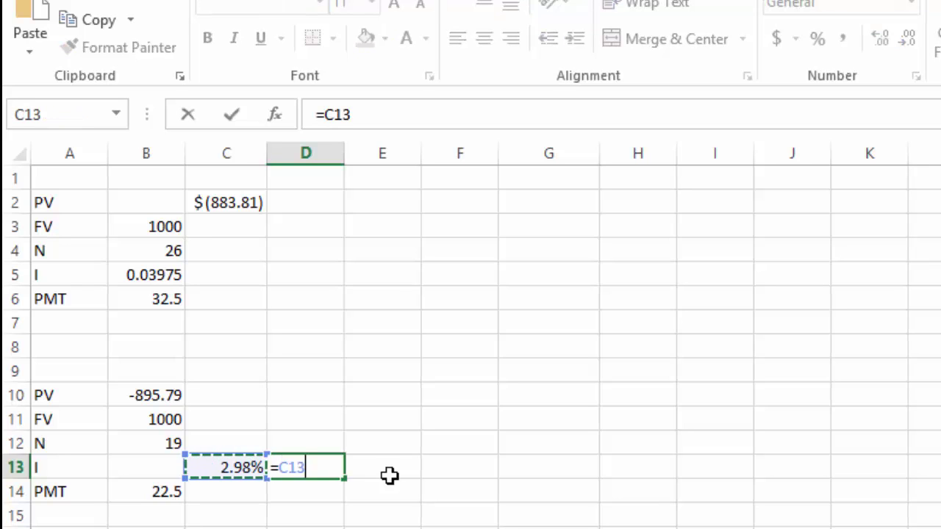
{"action": "type", "text": "*2"}
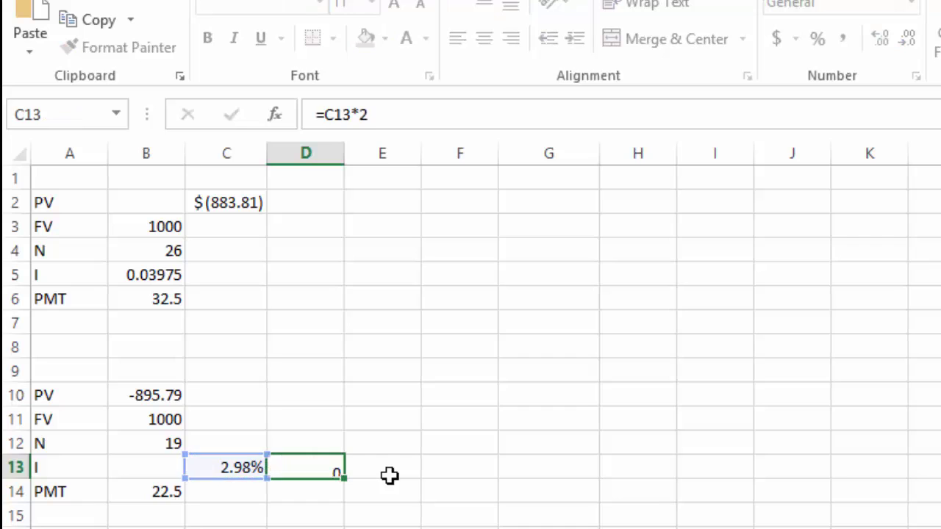
{"action": "key", "text": "Return"}
{"action": "key", "text": "Up"}
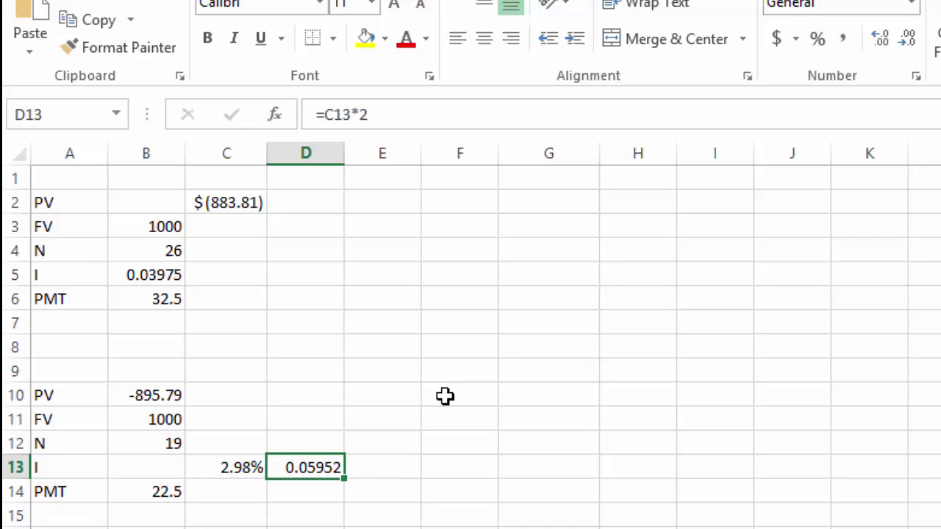
- Format cell D13 as a percentage with three decimal places
{"action": "left_click", "coordinate": [816, 39]}
{"action": "left_click", "coordinate": [879, 41]}
{"action": "left_click", "coordinate": [879, 41]}
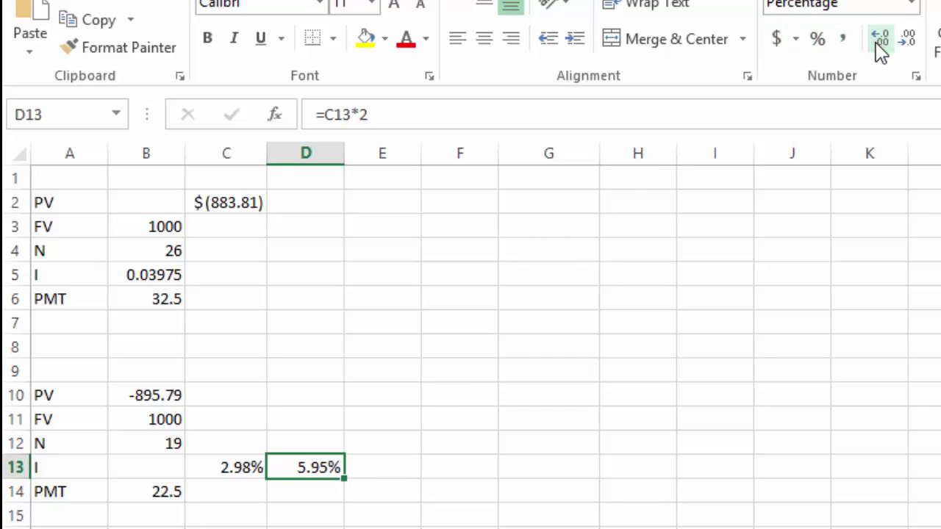
{"action": "left_click", "coordinate": [807, 392]}
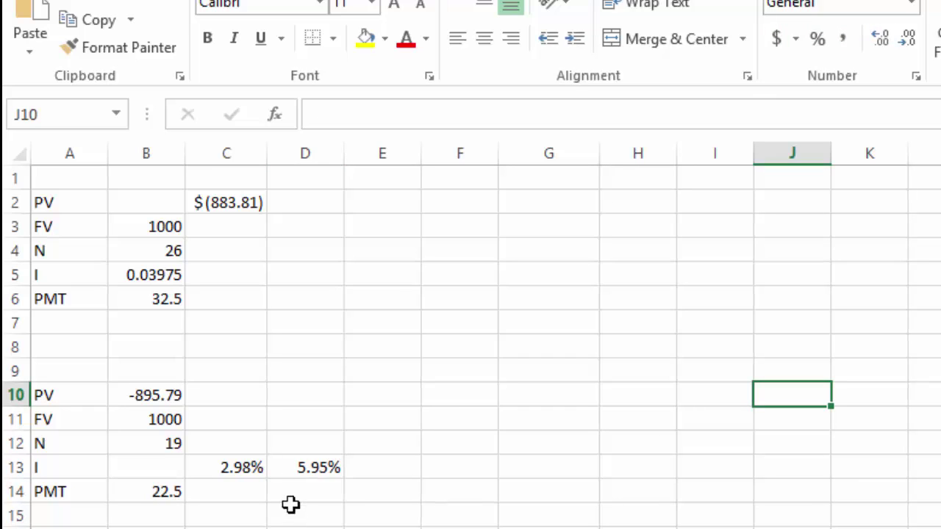
{"action": "left_click", "coordinate": [313, 467]}
{"action": "left_click", "coordinate": [874, 39]}
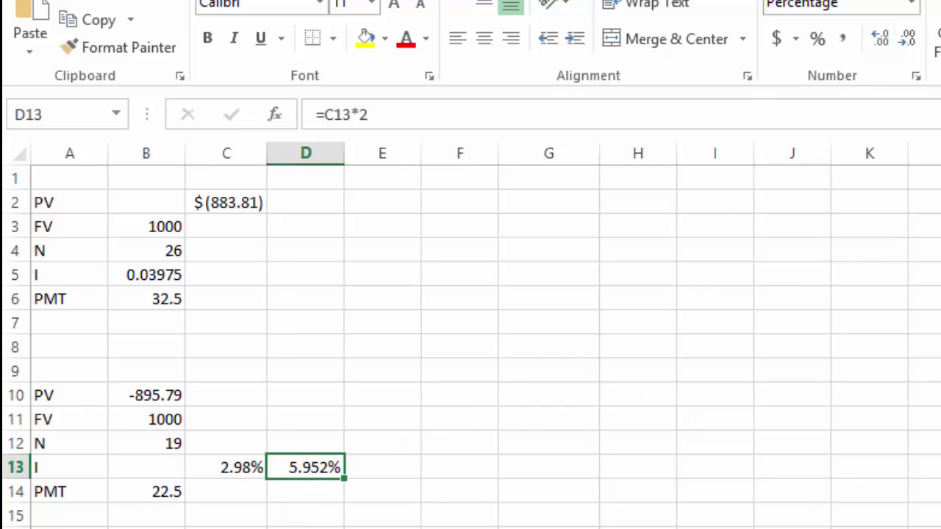
{"action": "left_click", "coordinate": [940, 419]}
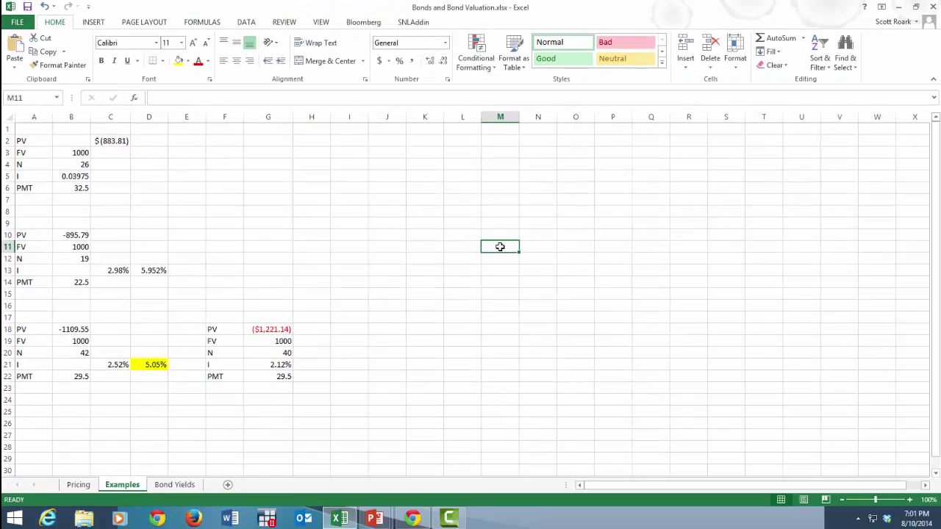
- Switch to the PowerPoint slide show, advance to the next bond example, and return to the Excel worksheet
{"action": "key", "text": "alt+Tab"}
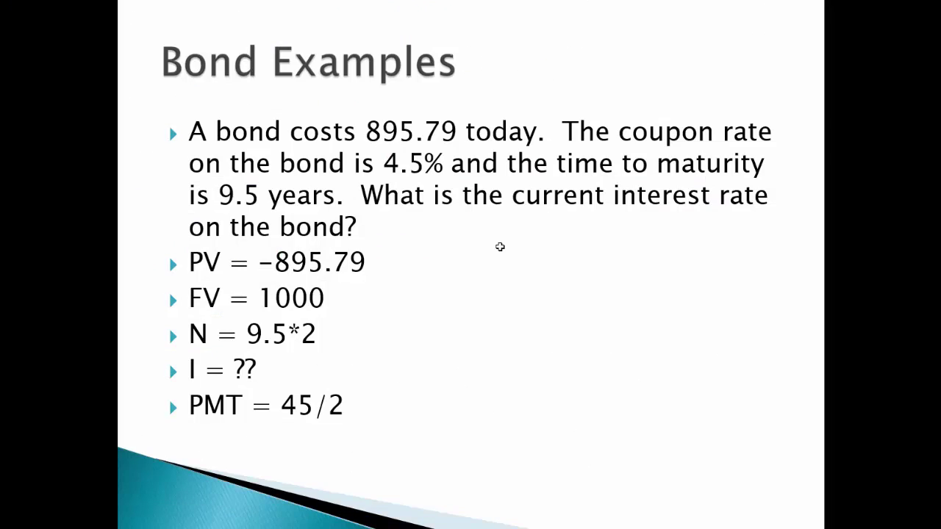
{"action": "key", "text": "Right"}
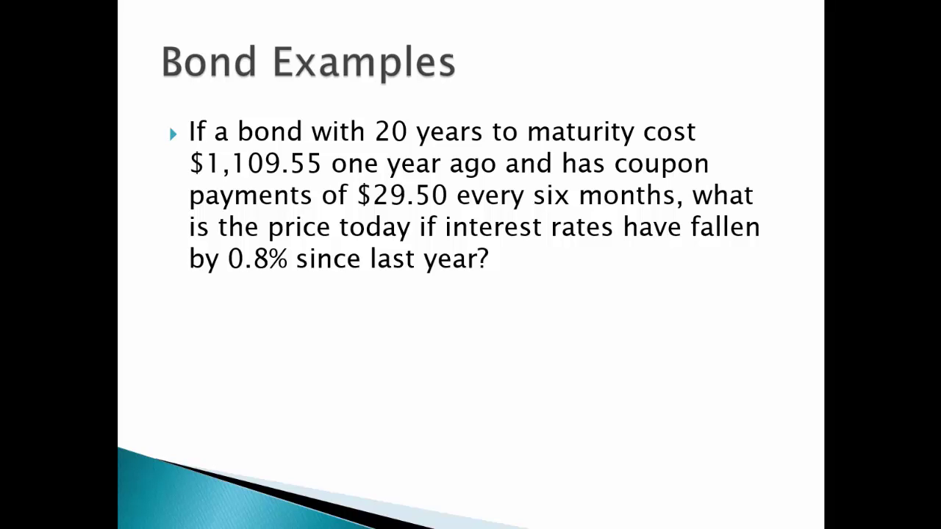
{"action": "key", "text": "alt+Tab"}
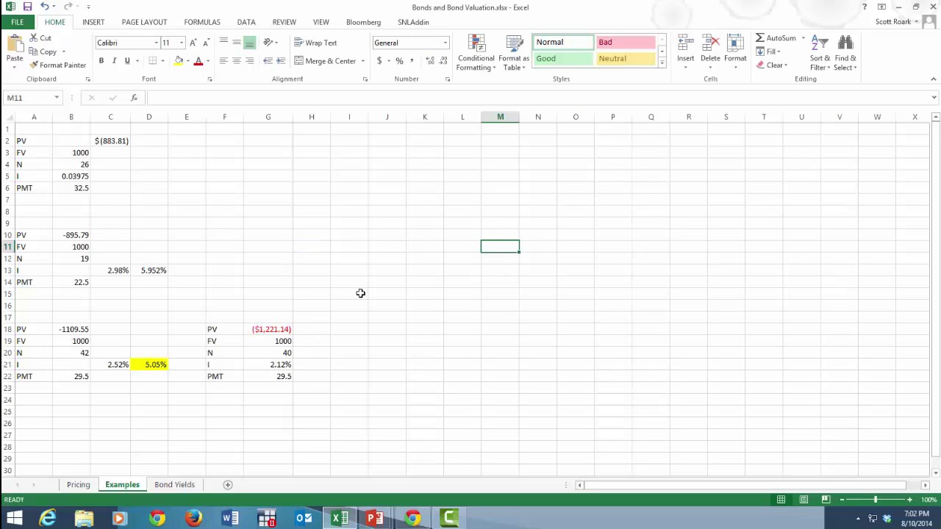
- Compare the 20-year bond problem on the slide with the PV, FV, N and PMT inputs in B18:B22 of the worksheet
{"action": "left_click", "coordinate": [361, 294]}
{"action": "scroll", "coordinate": [353, 297], "scroll_direction": "down", "scroll_amount": 2}
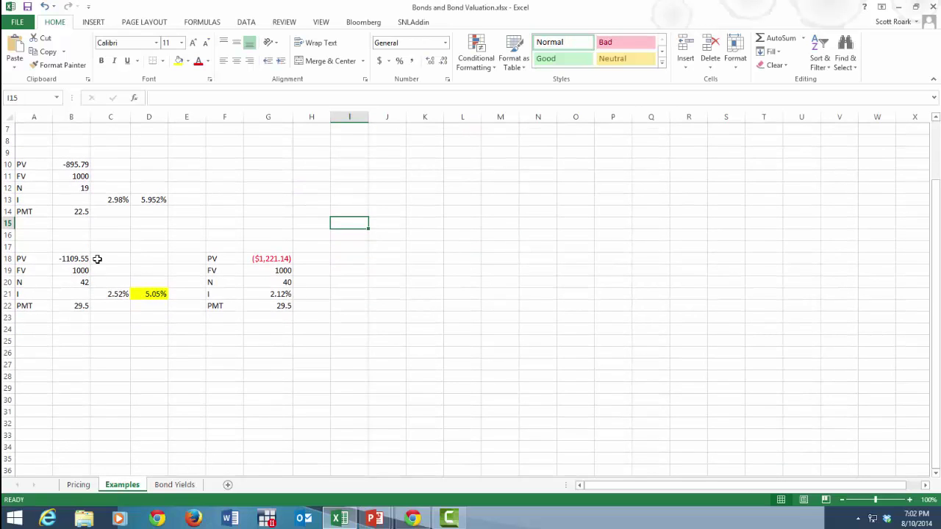
{"action": "key", "text": "alt+Tab"}
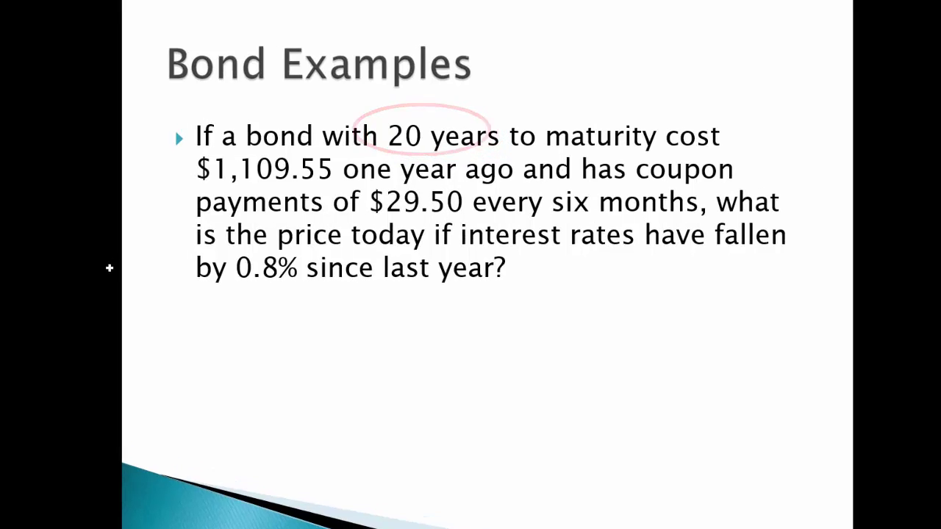
{"action": "key", "text": "alt+Tab"}
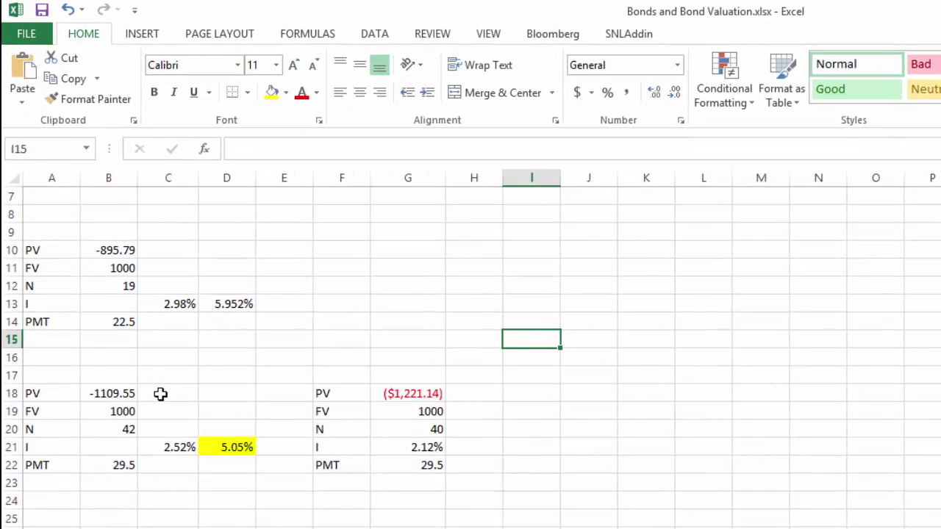
{"action": "left_click", "coordinate": [133, 395]}
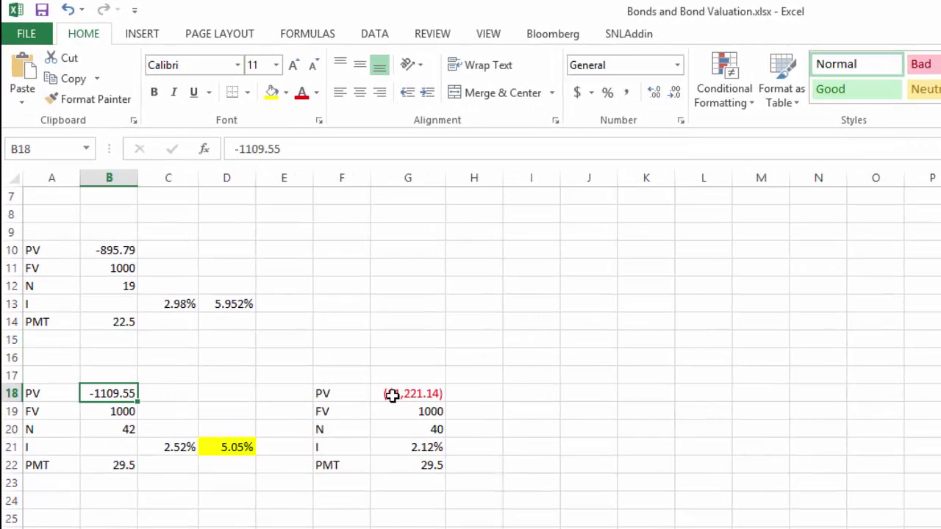
{"action": "key", "text": "Down"}
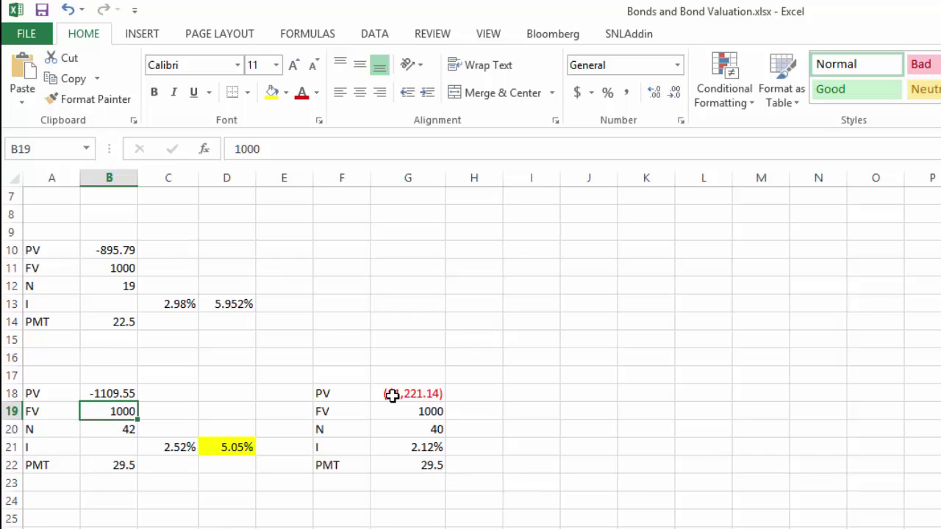
{"action": "key", "text": "Down"}
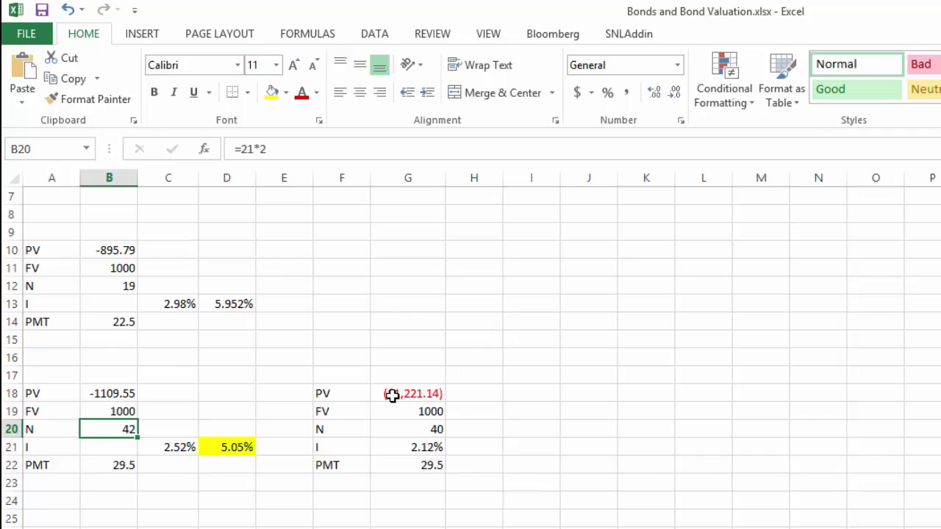
{"action": "key", "text": "Down"}
{"action": "key", "text": "Down"}
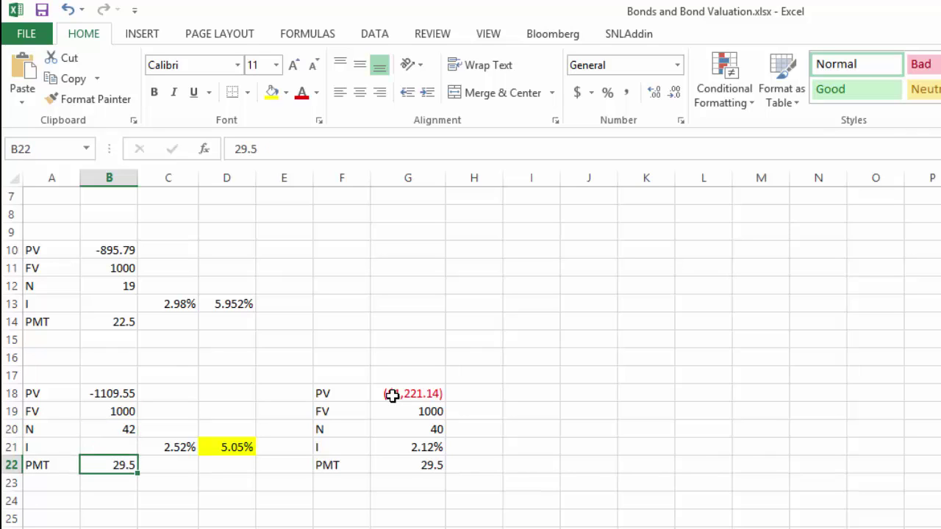
- Replace the contents of C21 with the semiannual rate formula =RATE(B20,B22,B18,B19), and select the annual rate in D21
{"action": "key", "text": "Up"}
{"action": "key", "text": "Right"}
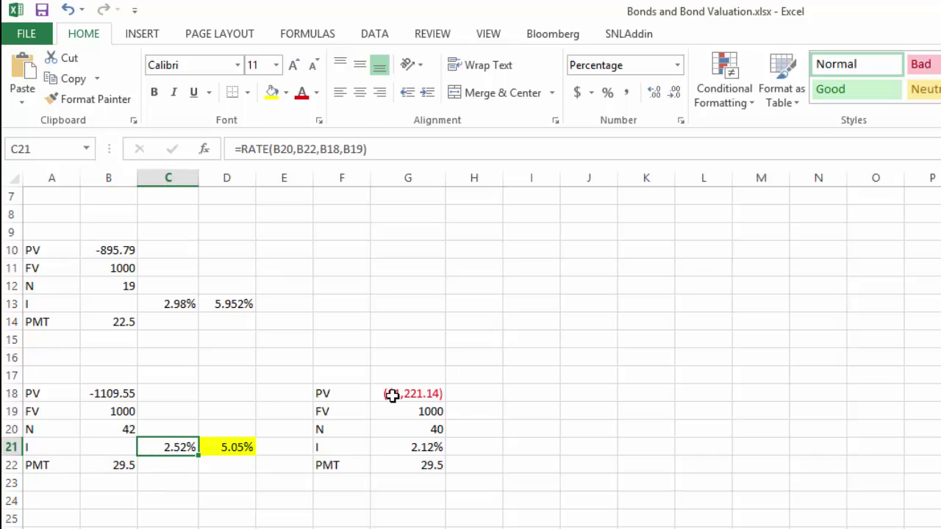
{"action": "key", "text": "Delete"}
{"action": "type", "text": "=rate("}
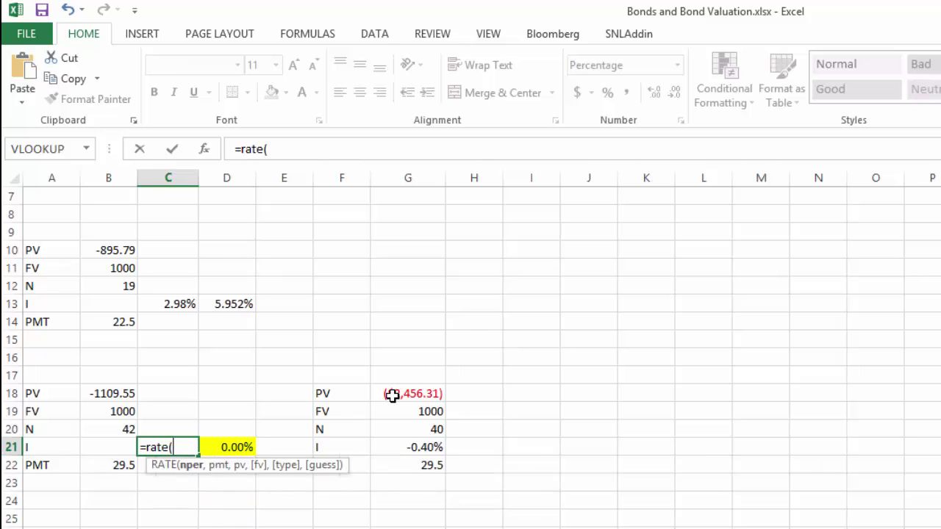
{"action": "key", "text": "Down"}
{"action": "key", "text": "Left"}
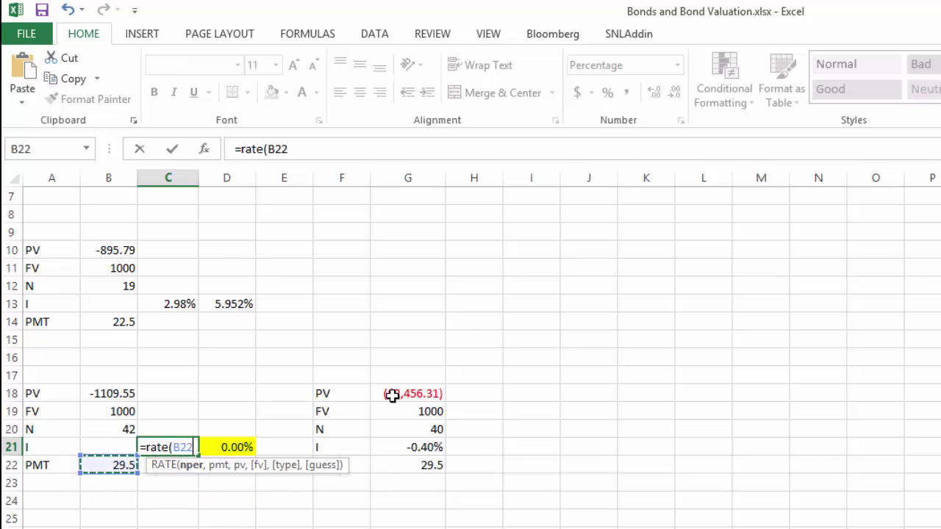
{"action": "key", "text": "Up"}
{"action": "key", "text": "Up"}
{"action": "type", "text": ","}
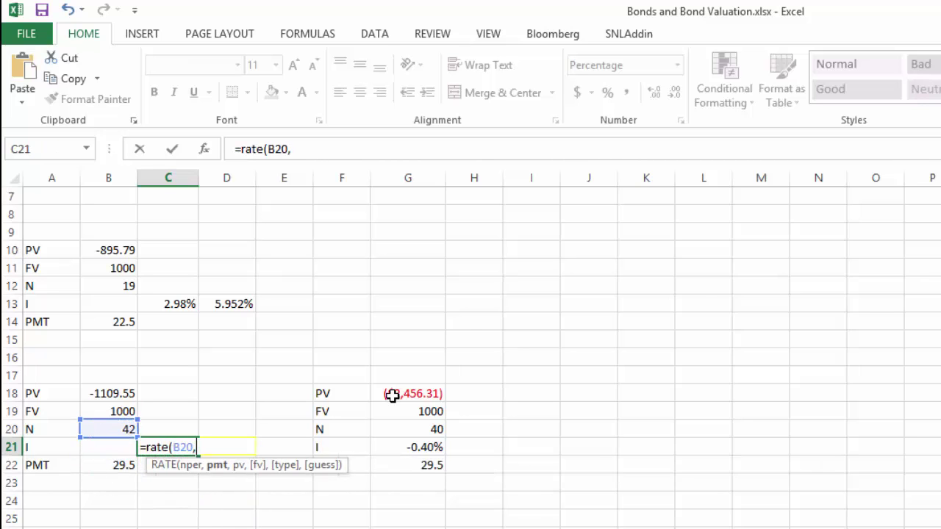
{"action": "key", "text": "Down"}
{"action": "key", "text": "Left"}
{"action": "type", "text": ","}
{"action": "key", "text": "Up"}
{"action": "key", "text": "Up"}
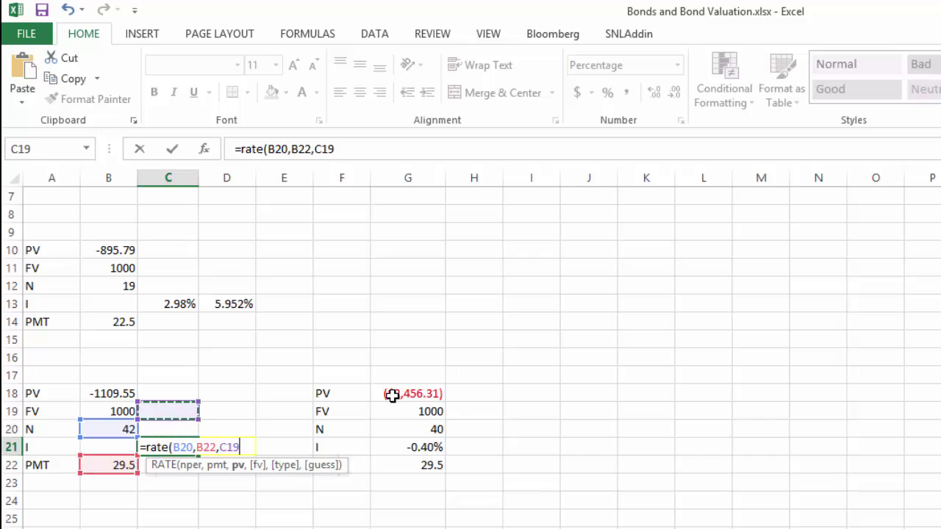
{"action": "key", "text": "Left"}
{"action": "key", "text": "Up"}
{"action": "key", "text": "Up"}
{"action": "key", "text": "Down"}
{"action": "type", "text": ","}
{"action": "key", "text": "Up"}
{"action": "key", "text": "Up"}
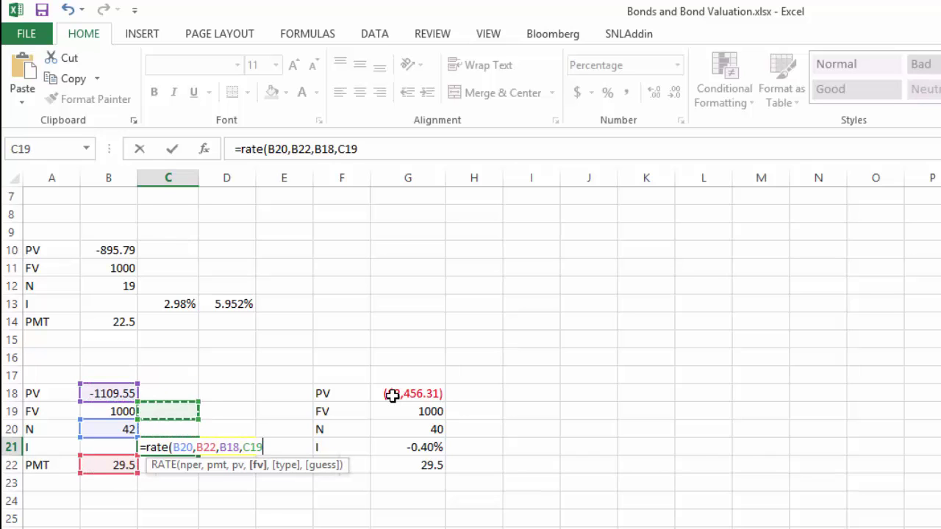
{"action": "key", "text": "Left"}
{"action": "type", "text": ")"}
{"action": "key", "text": "Return"}
{"action": "key", "text": "Right"}
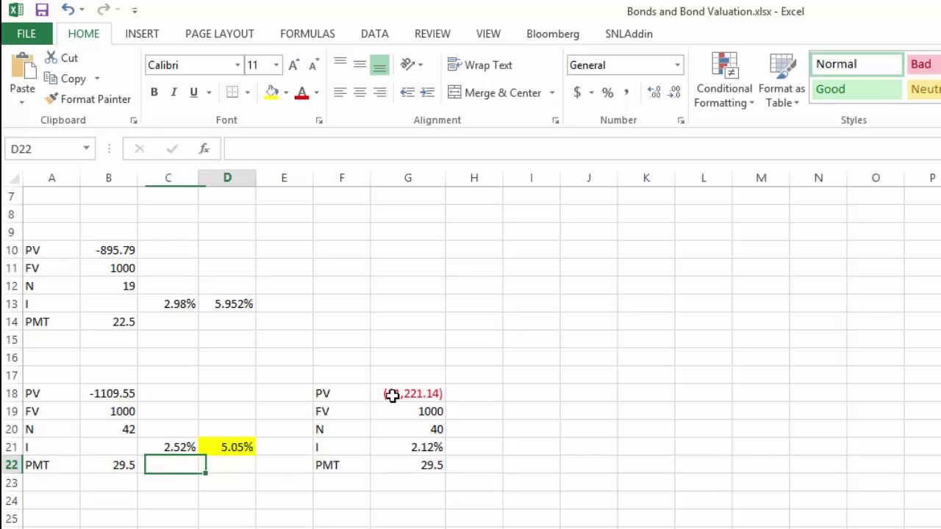
{"action": "key", "text": "Up"}
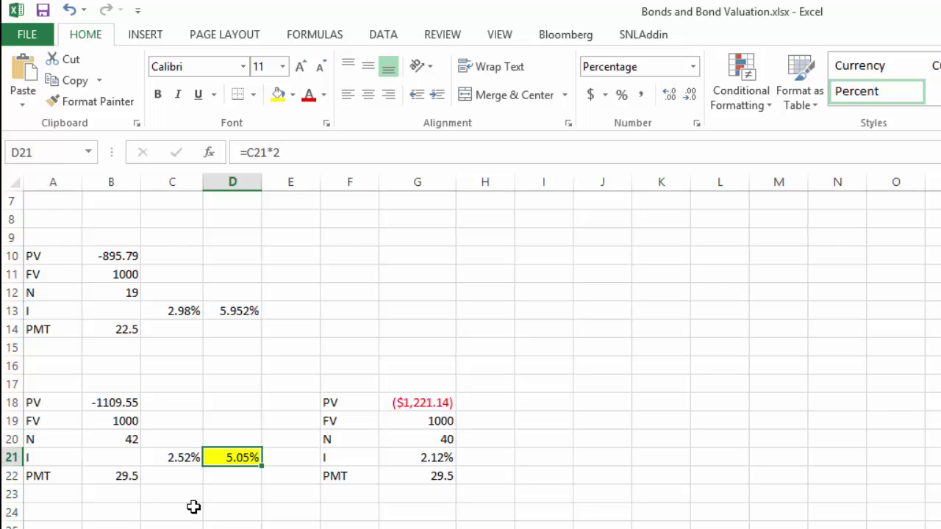
- Move the PV formula from G18 to H18 and autofit column H to its contents
{"action": "left_click", "coordinate": [427, 400]}
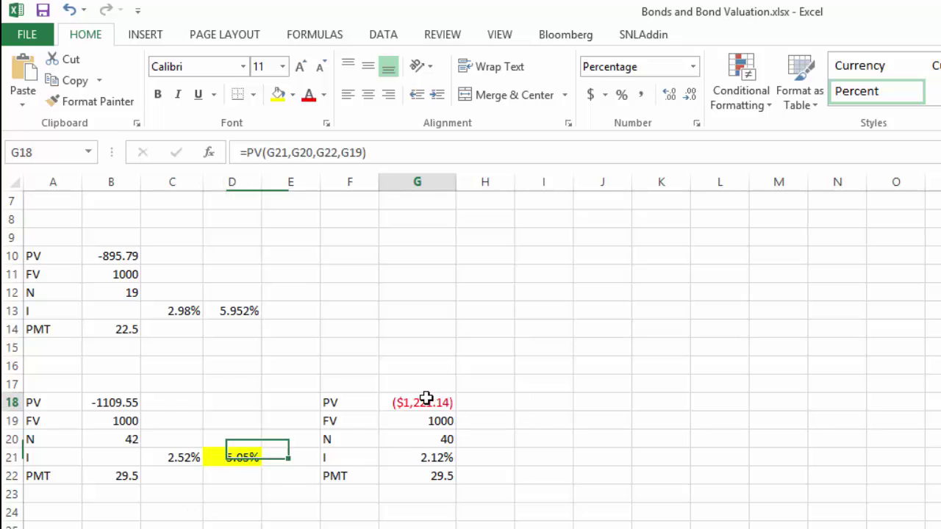
{"action": "left_click_drag", "start_coordinate": [465, 406], "coordinate": [486, 401]}
{"action": "left_click", "coordinate": [581, 459]}
{"action": "double_click", "coordinate": [515, 182]}
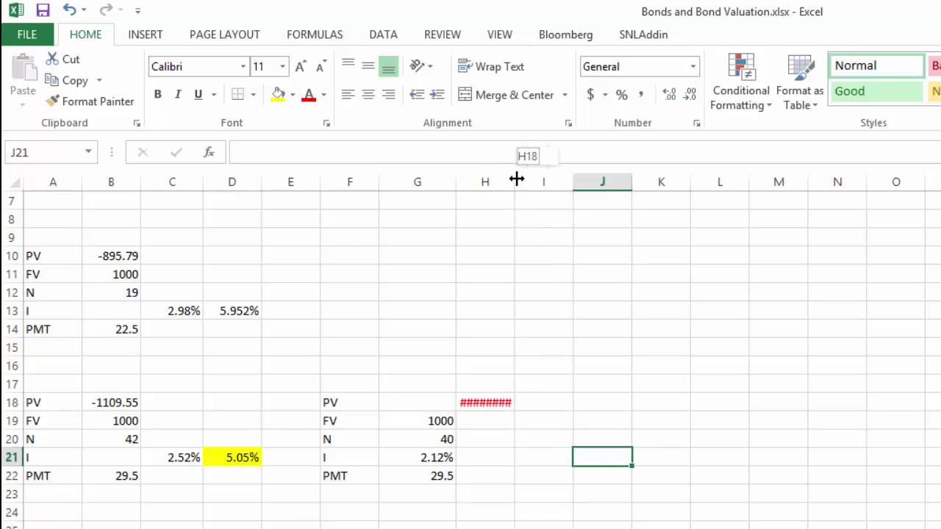
{"action": "left_click", "coordinate": [705, 528]}
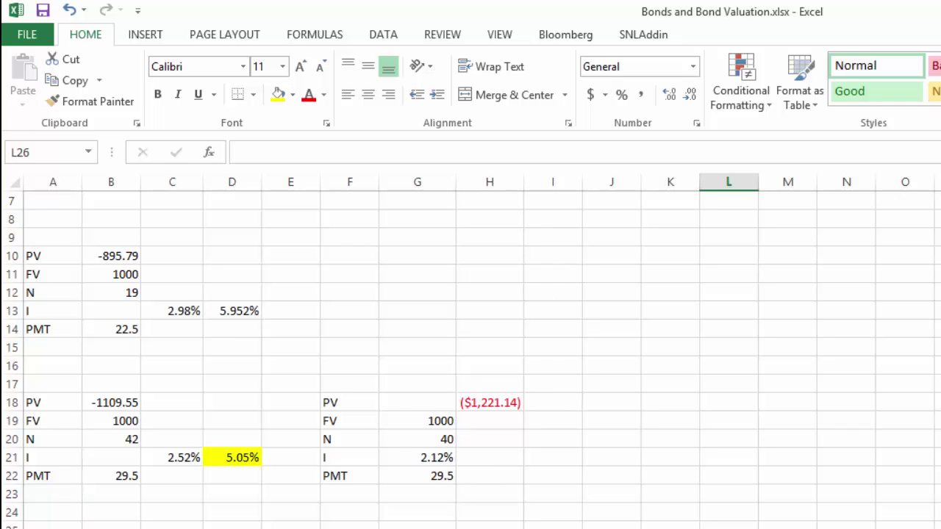
- Examine the N, I and PMT entries in G20:G22, including the formula behind the periodic rate in G21
{"action": "key", "text": "Up"}
{"action": "key", "text": "Up"}
{"action": "key", "text": "Up"}
{"action": "key", "text": "Up"}
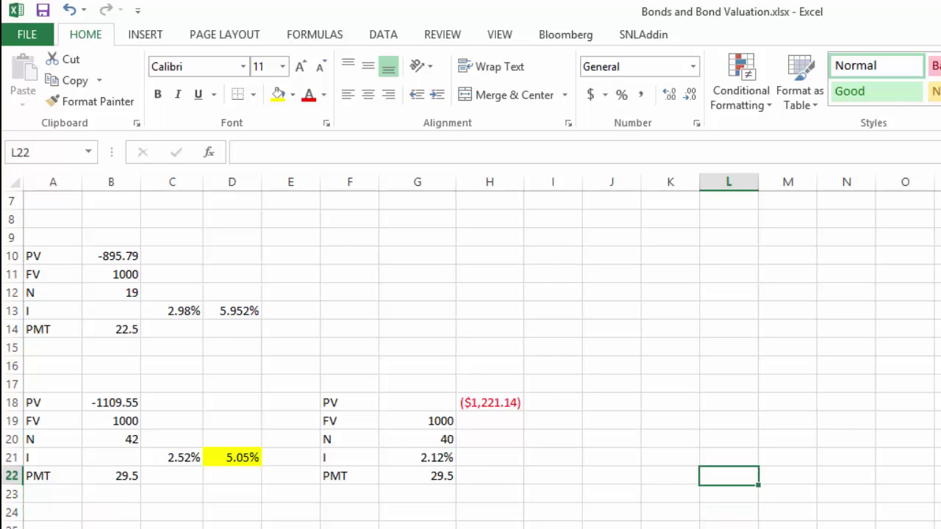
{"action": "key", "text": "Left"}
{"action": "key", "text": "Up"}
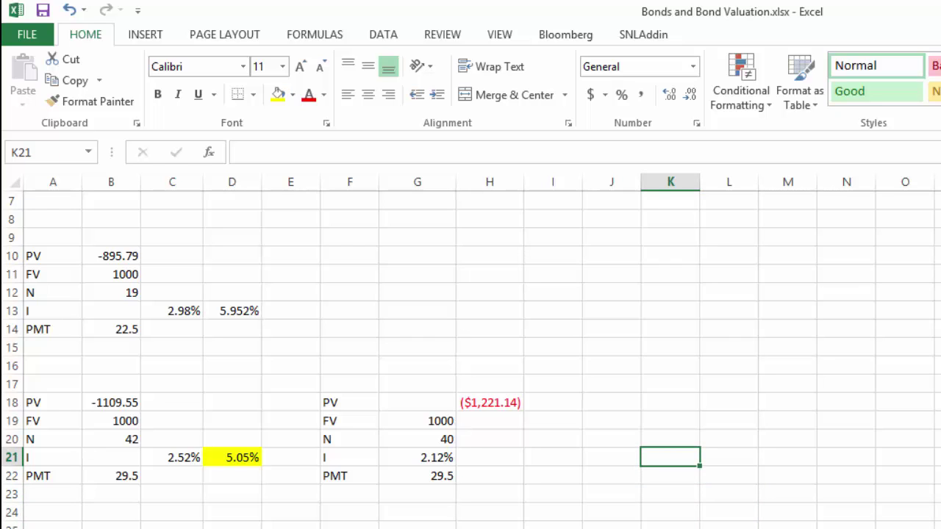
{"action": "key", "text": "Up"}
{"action": "key", "text": "Left"}
{"action": "key", "text": "Left"}
{"action": "key", "text": "Left"}
{"action": "key", "text": "Left"}
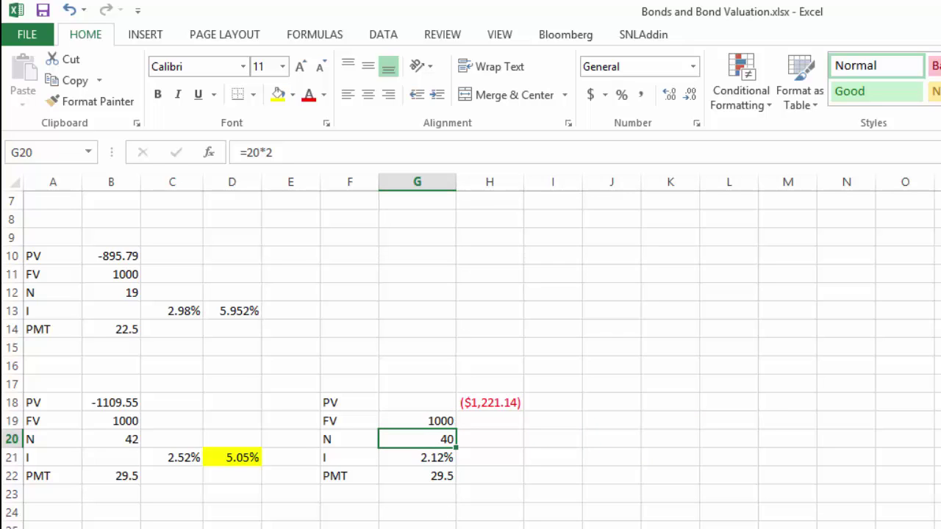
{"action": "key", "text": "Down"}
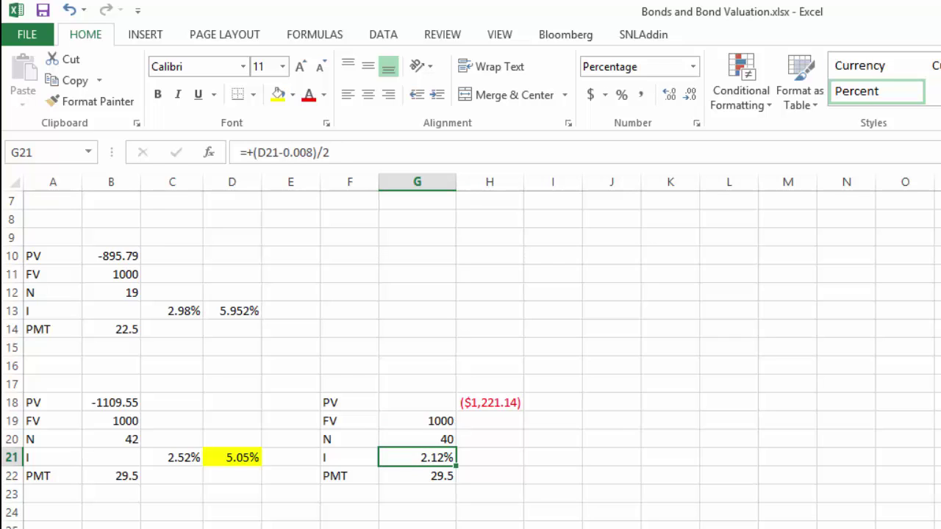
{"action": "key", "text": "F2"}
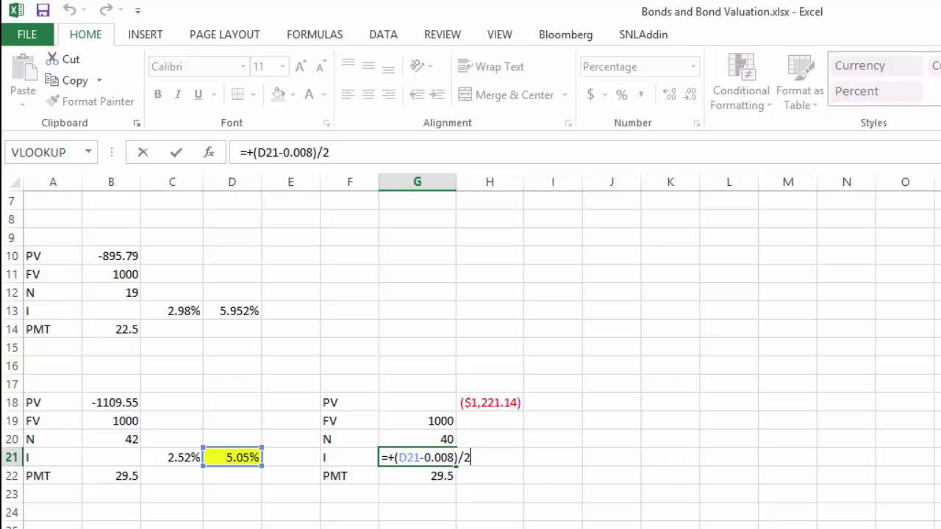
{"action": "key", "text": "ctrl+Return"}
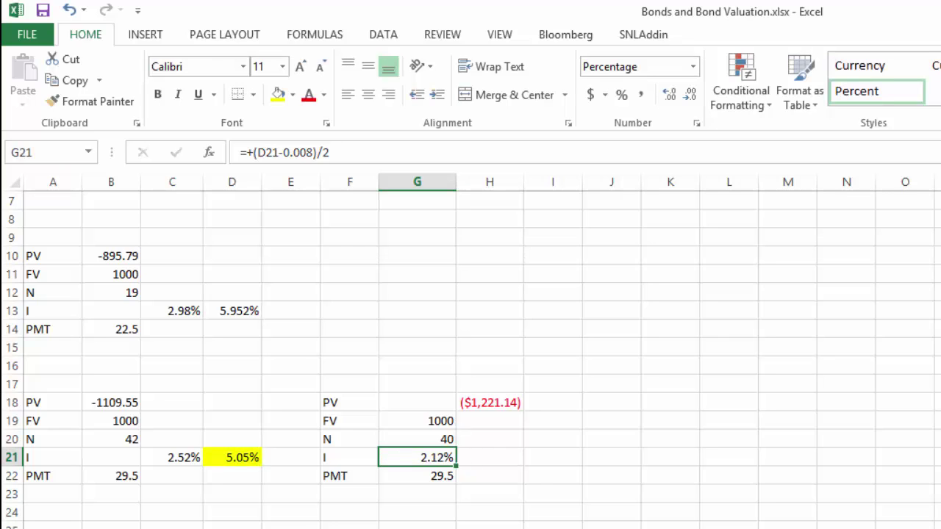
{"action": "left_click", "coordinate": [417, 476]}
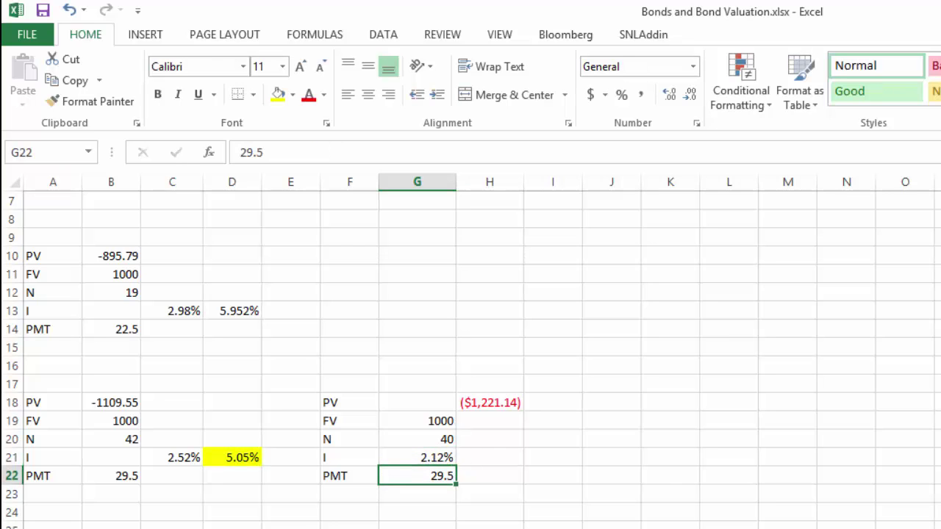
- Replace the contents of H18 with the bond price formula =PV(G21,G20,G22,G19)
{"action": "key", "text": "Right"}
{"action": "key", "text": "Up"}
{"action": "key", "text": "Up"}
{"action": "key", "text": "Up"}
{"action": "key", "text": "Up"}
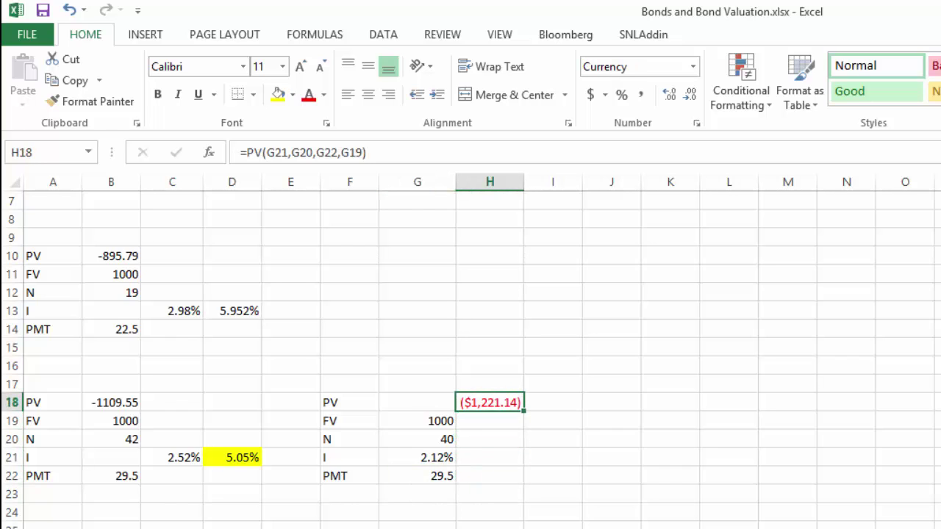
{"action": "key", "text": "Delete"}
{"action": "type", "text": "=pv("}
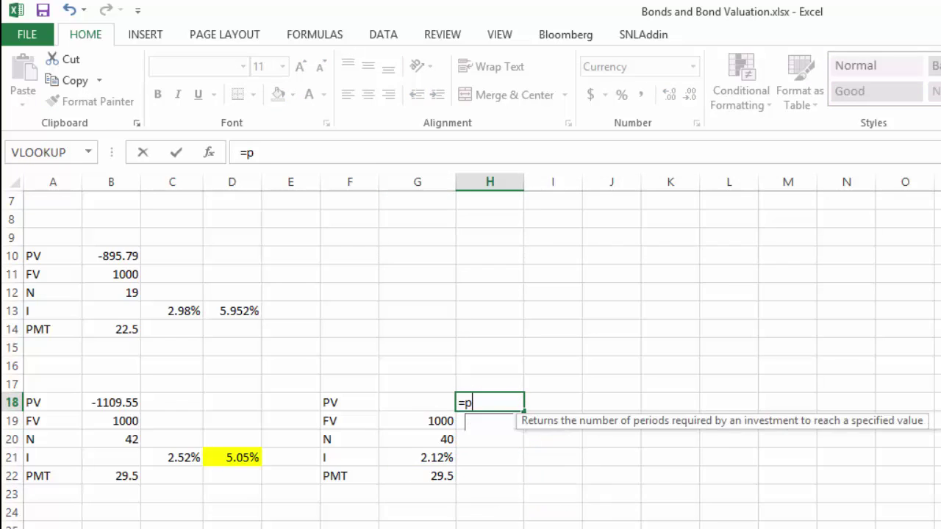
{"action": "key", "text": "Down"}
{"action": "key", "text": "Down"}
{"action": "key", "text": "Down"}
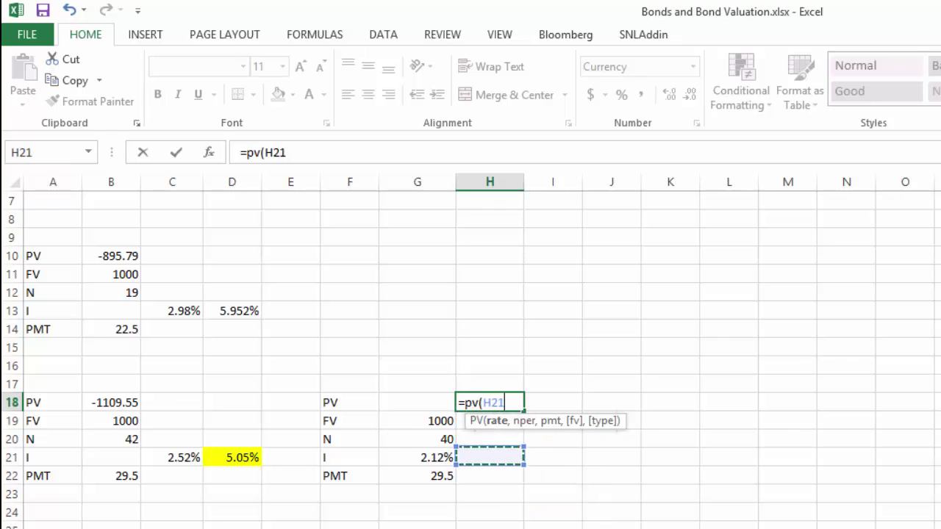
{"action": "key", "text": "Left"}
{"action": "type", "text": ","}
{"action": "key", "text": "Down"}
{"action": "key", "text": "Left"}
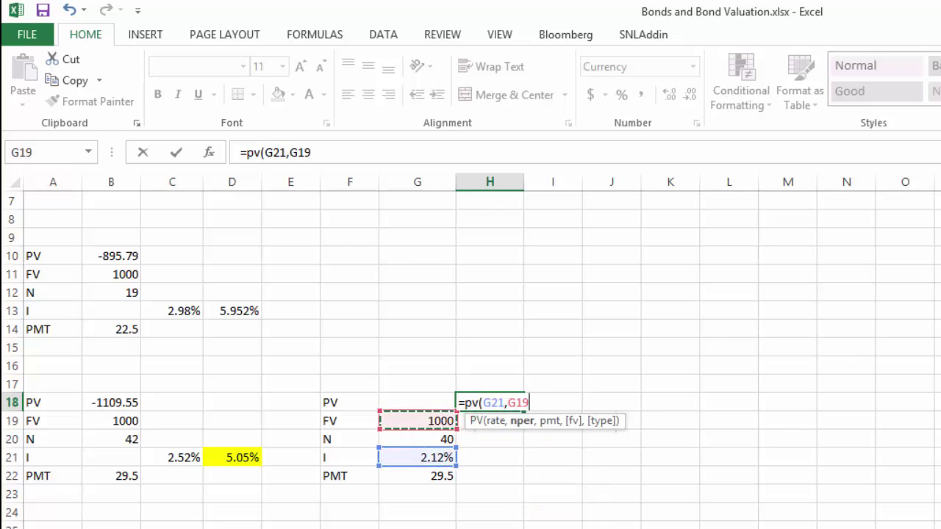
{"action": "key", "text": "Down"}
{"action": "type", "text": ","}
{"action": "key", "text": "Down"}
{"action": "key", "text": "Down"}
{"action": "key", "text": "Down"}
{"action": "key", "text": "Down"}
{"action": "key", "text": "Left"}
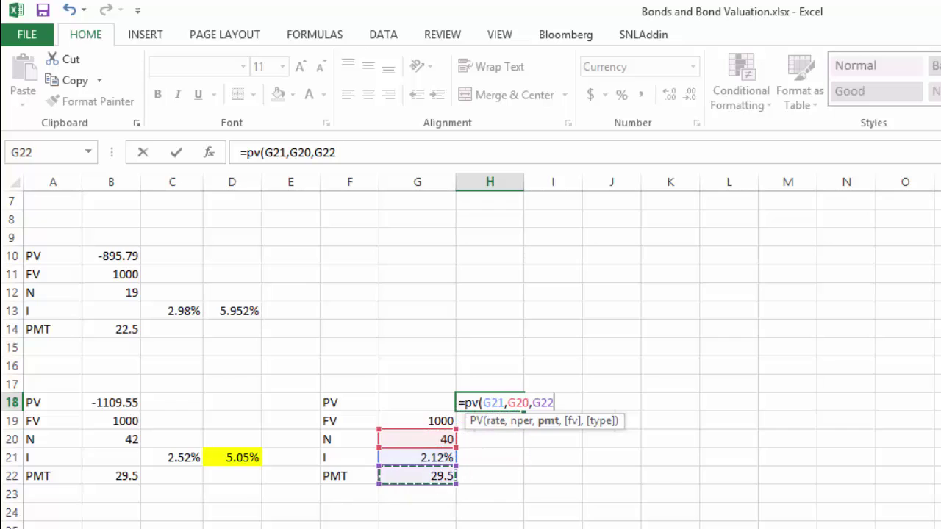
{"action": "type", "text": ","}
{"action": "key", "text": "Down"}
{"action": "key", "text": "Left"}
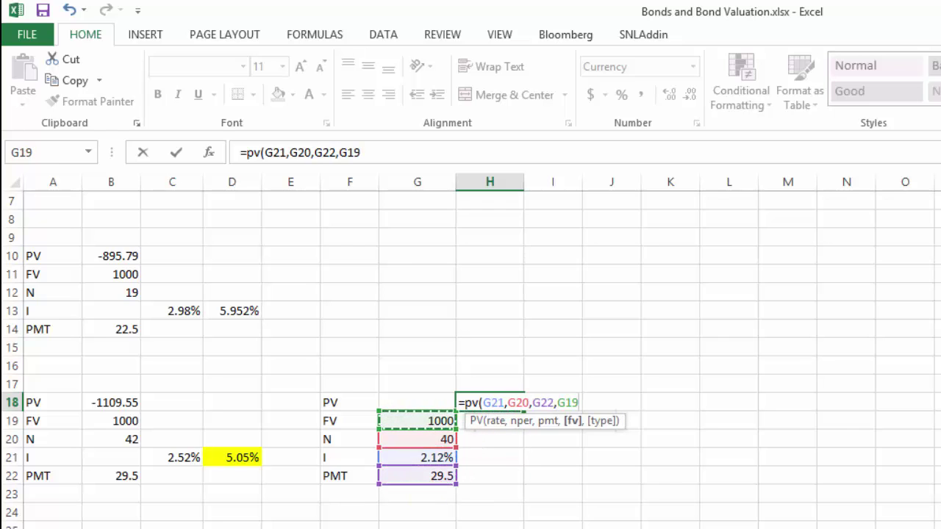
{"action": "type", "text": ")"}
{"action": "key", "text": "Return"}
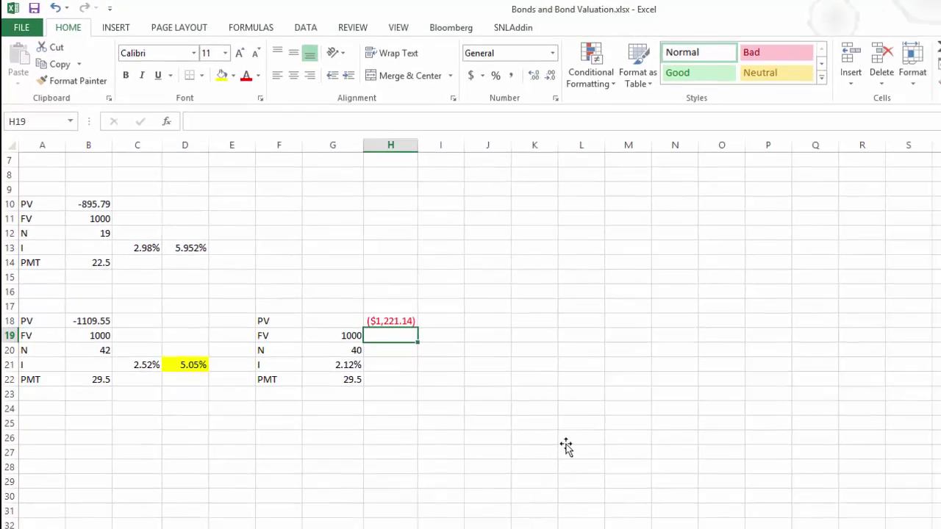
- Switch to the PowerPoint slide show and advance from the bond example to the Bond Pricing slide
{"action": "key", "text": "alt+Tab"}
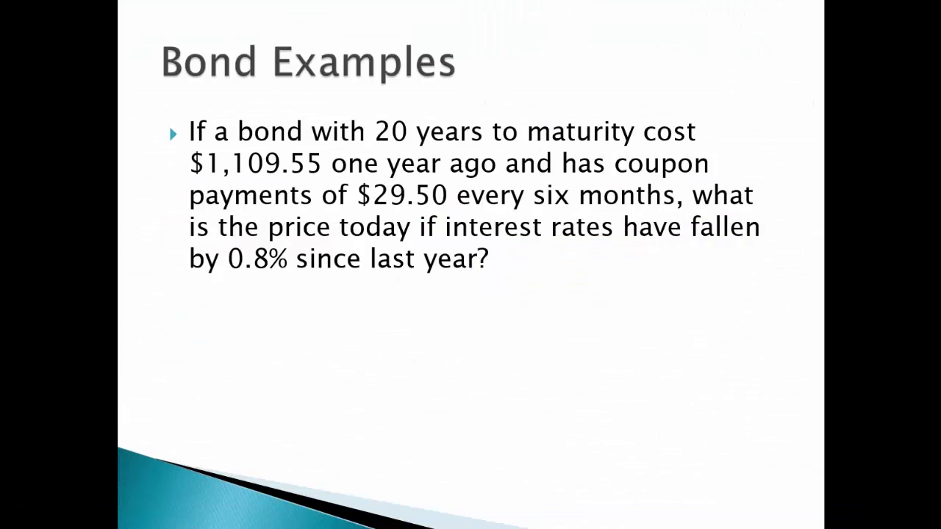
{"action": "key", "text": "Right"}
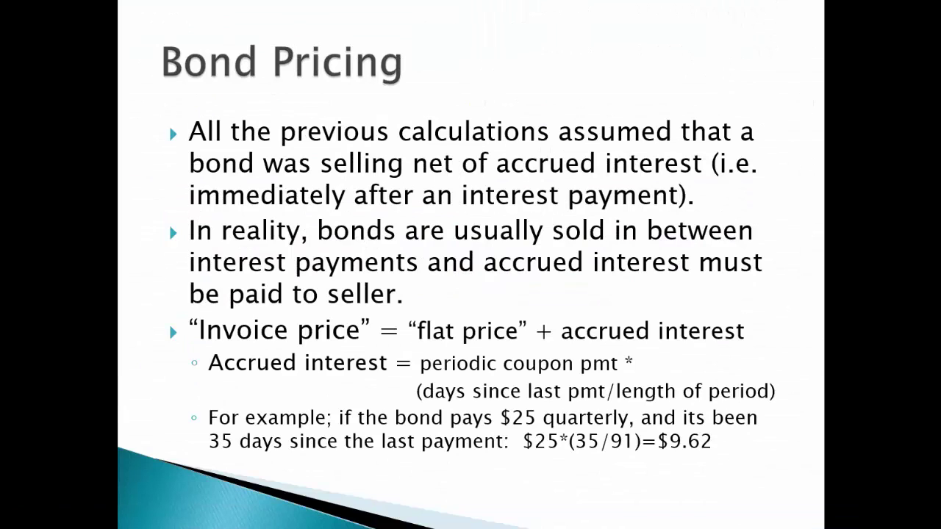